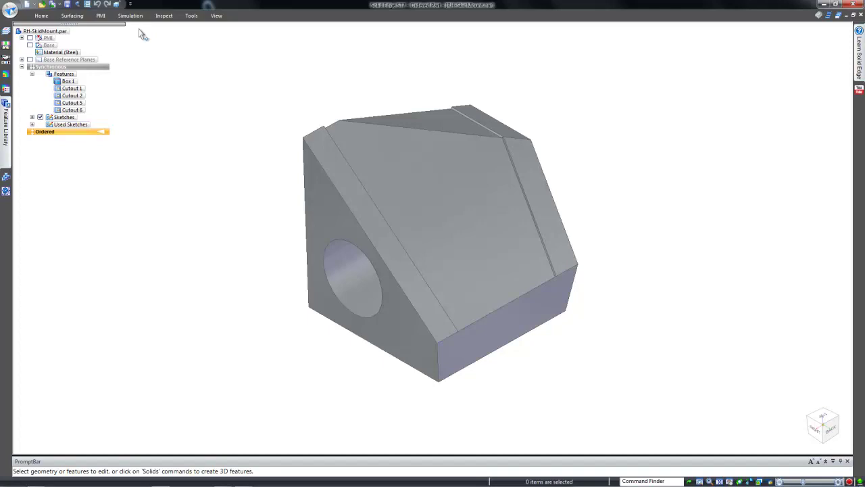
- Start the Part to Sheet Metal conversion with corner treatment None, a 1.00 mm bend radius and Keep body enabled
left_click(191, 17)
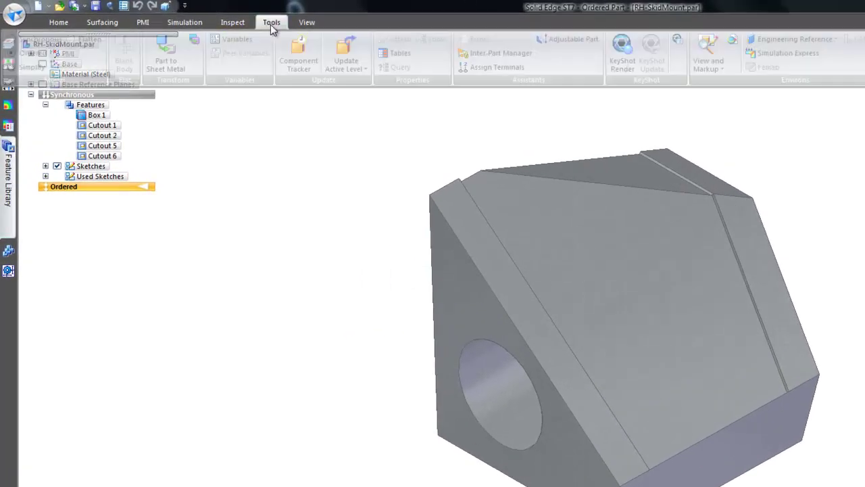
left_click(165, 55)
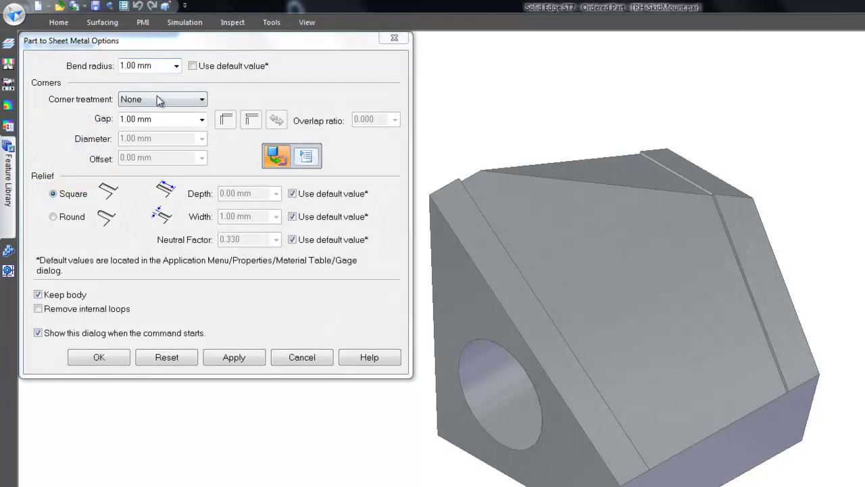
left_click(157, 100)
left_click(171, 111)
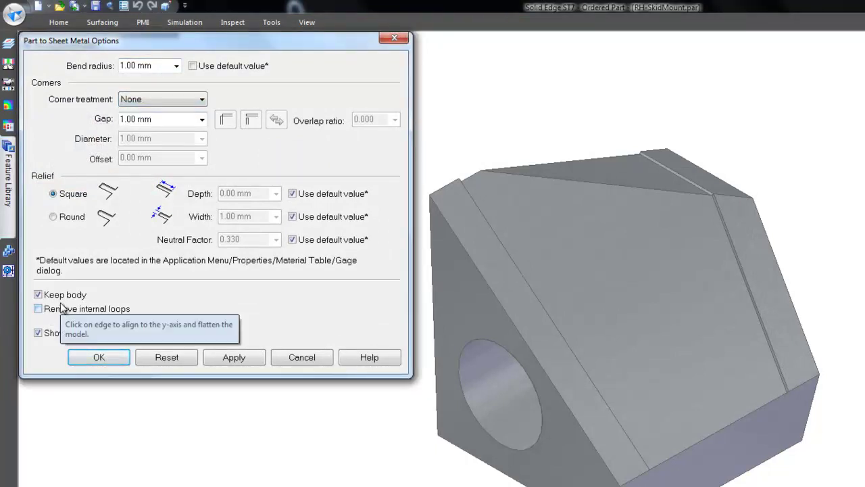
left_click(86, 357)
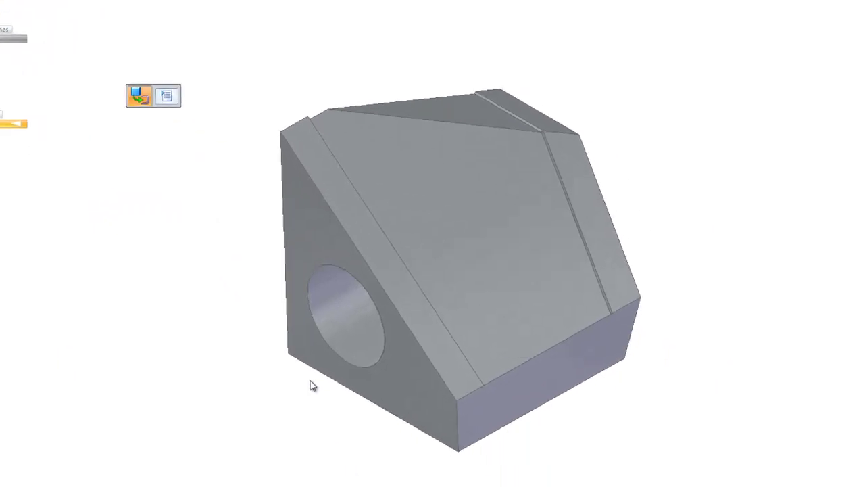
- Define the bottom and front-left side as sheet metal with a 2.00 mm thickness directed into the solid
left_click(463, 450)
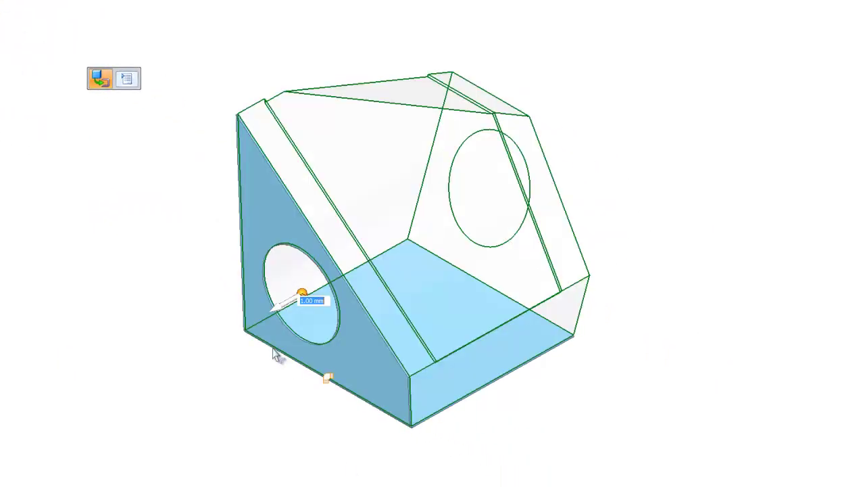
left_click(319, 303)
left_click(279, 313)
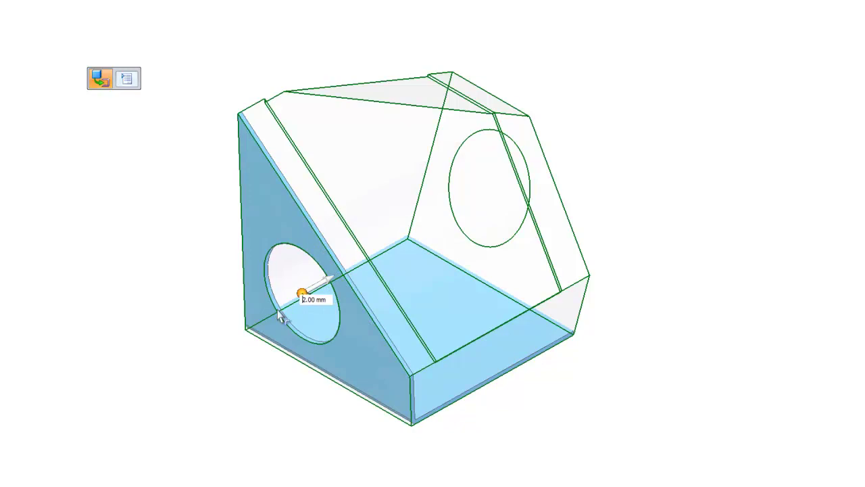
- Add bends for the sloped flange of the near side, the opposite side with its flanges, and the front wall
left_click(306, 215)
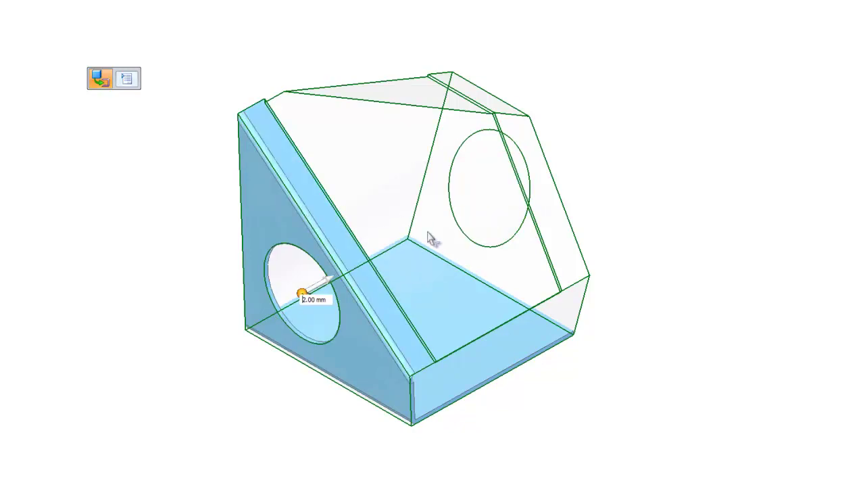
left_click(432, 254)
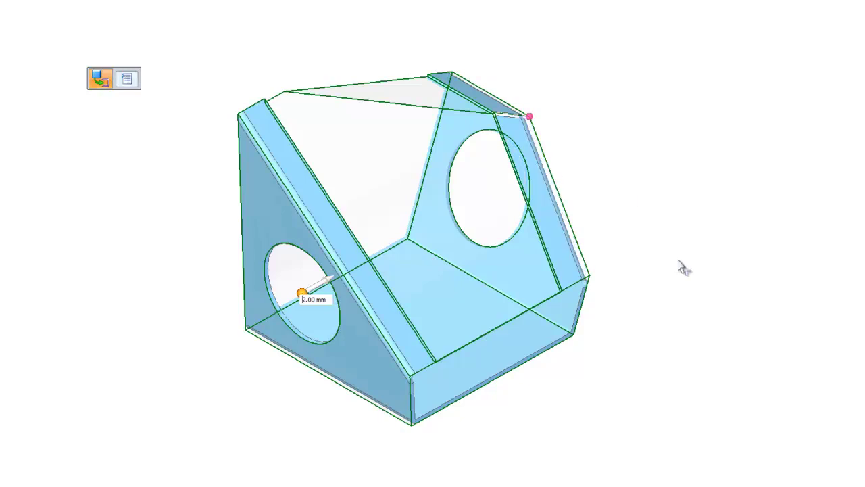
left_click(478, 392)
- Try a 10 mm diameter Circular Cutout on the lower front corner, restoring its corner treatment to None
scroll(420, 448, "up", 5)
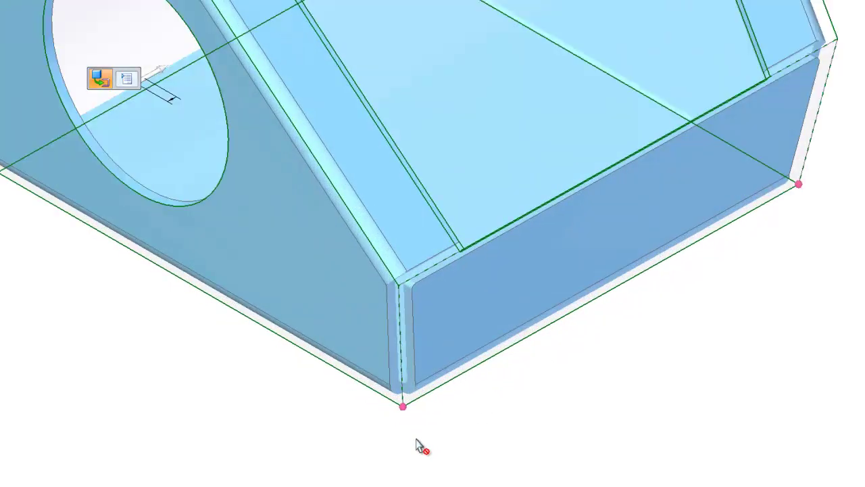
left_click(403, 408)
left_click(410, 366)
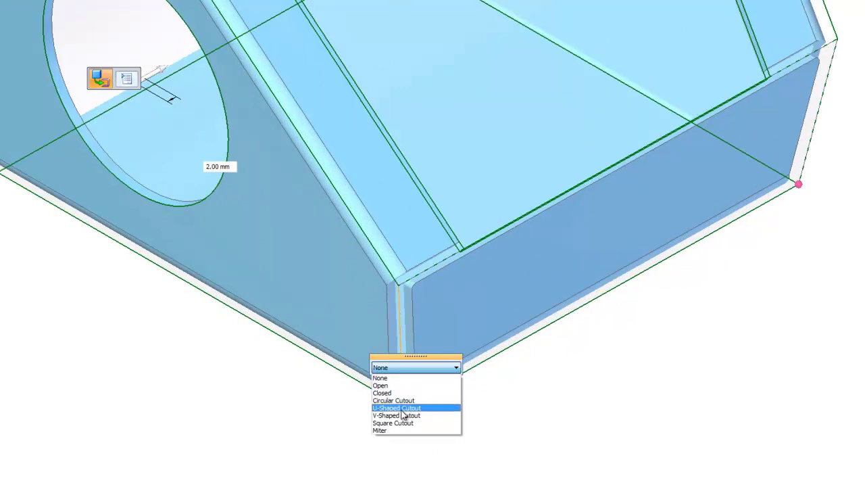
left_click(404, 400)
left_click_drag(419, 335, 294, 364)
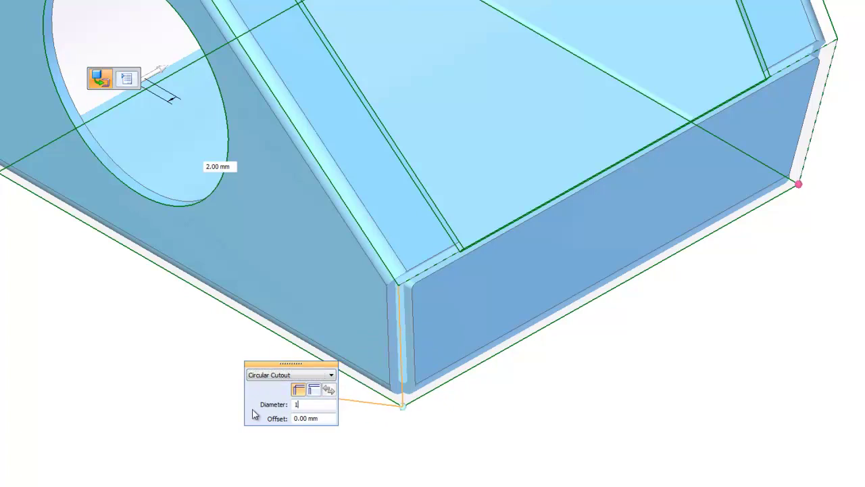
key("Return")
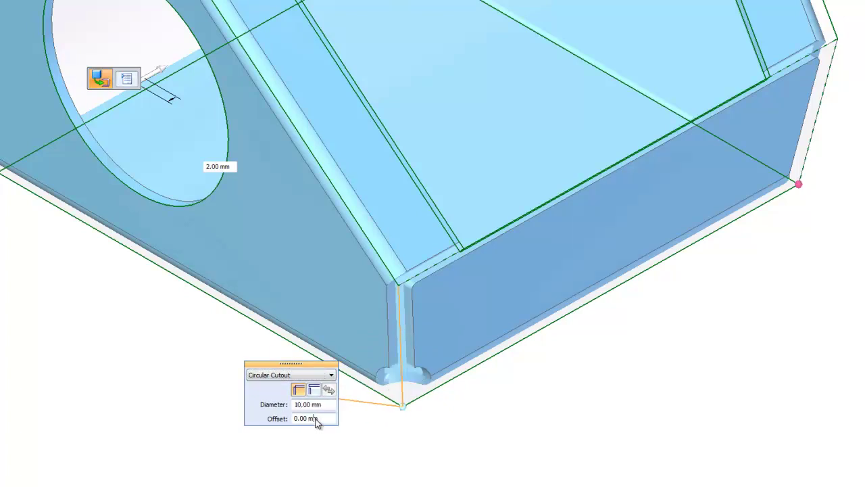
left_click(274, 376)
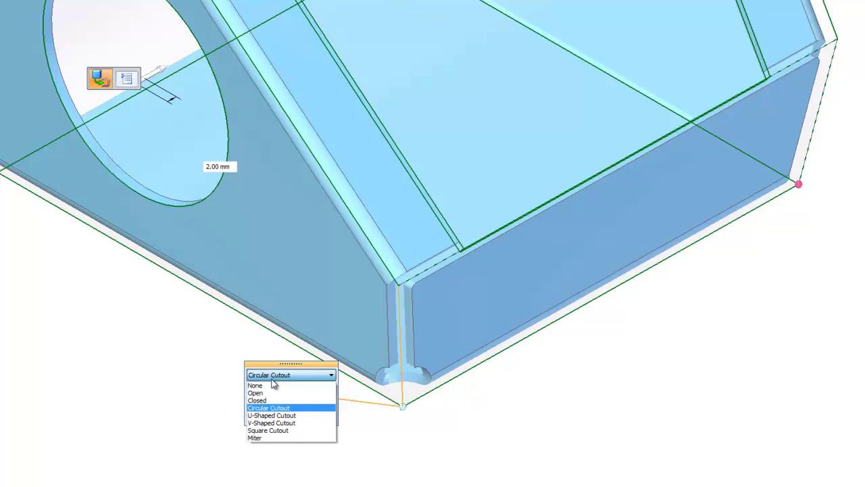
left_click(266, 385)
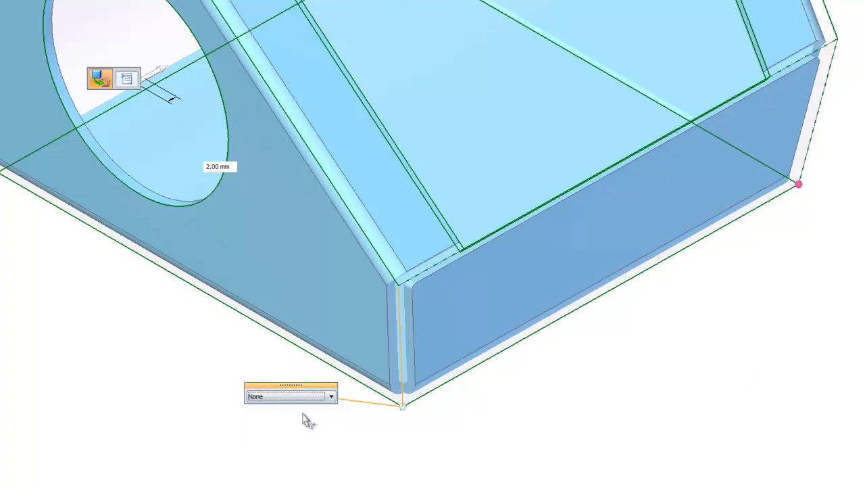
- Review the override properties of the bend along the front wall's bottom edge
left_click(601, 297)
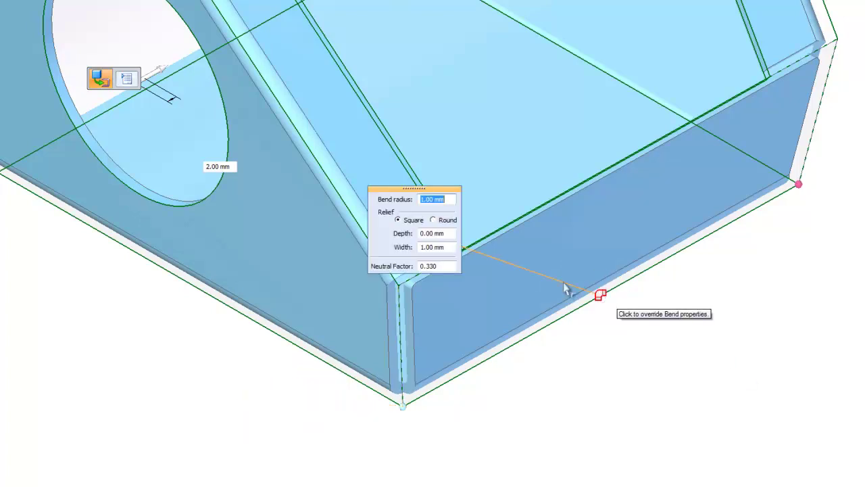
left_click_drag(414, 192, 628, 323)
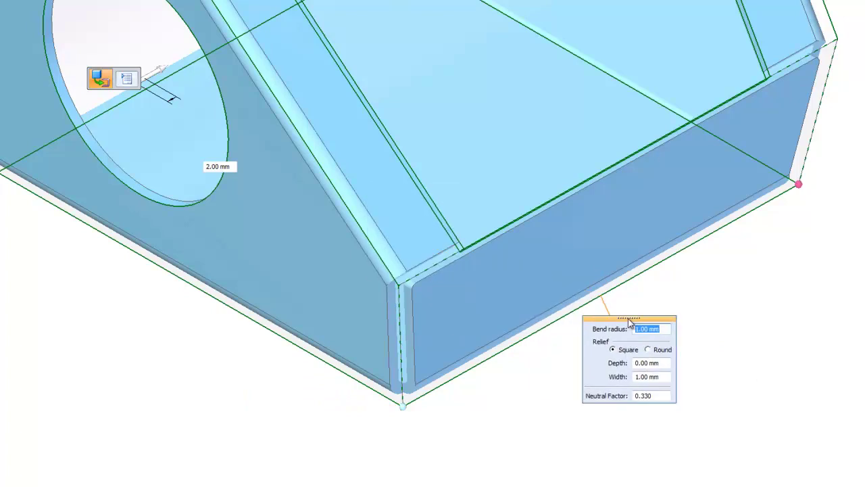
left_click(549, 397)
scroll(548, 398, "down", 5)
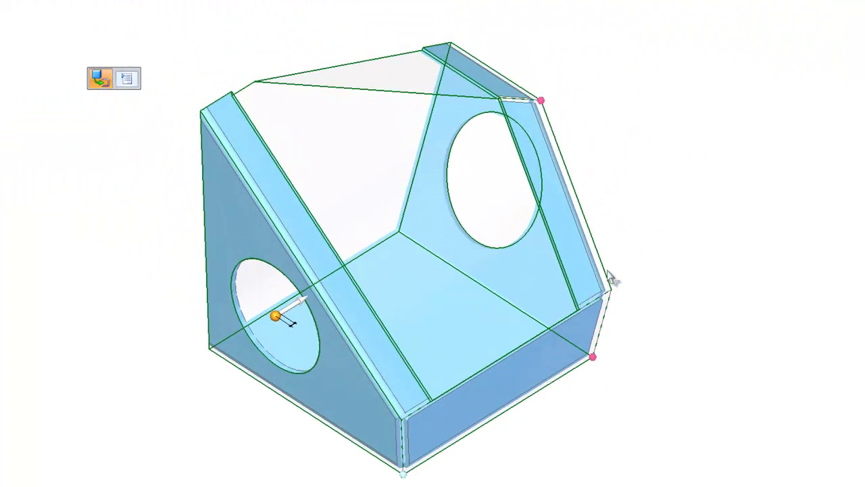
- Accept the sheet metal conversion and create the part's flat pattern
right_click(625, 177)
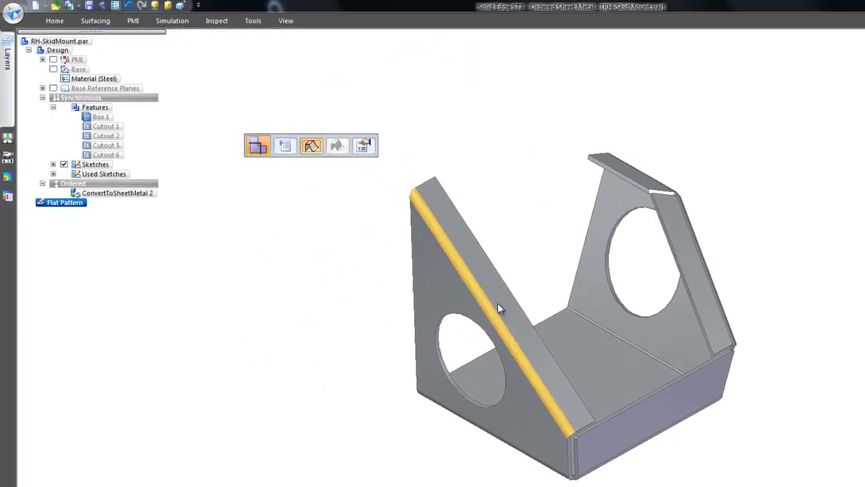
left_click(455, 260)
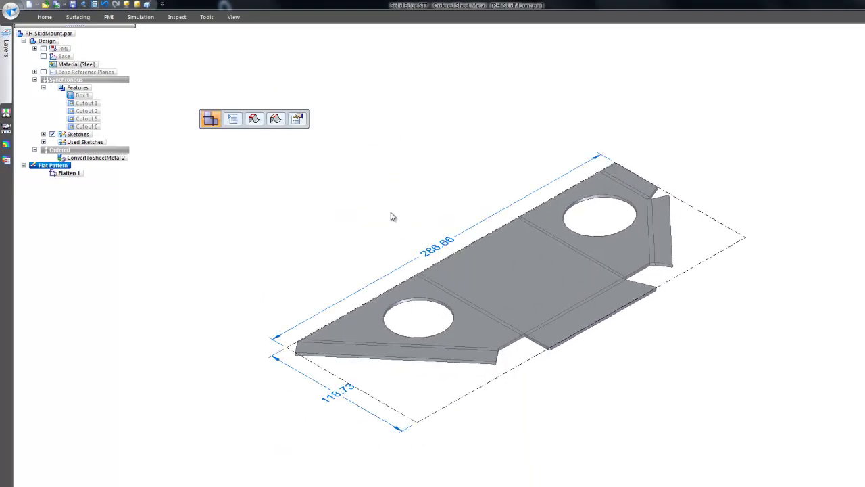
- Return to the folded model and edit the 90.85 mm width dimension along the front wall
left_click(208, 17)
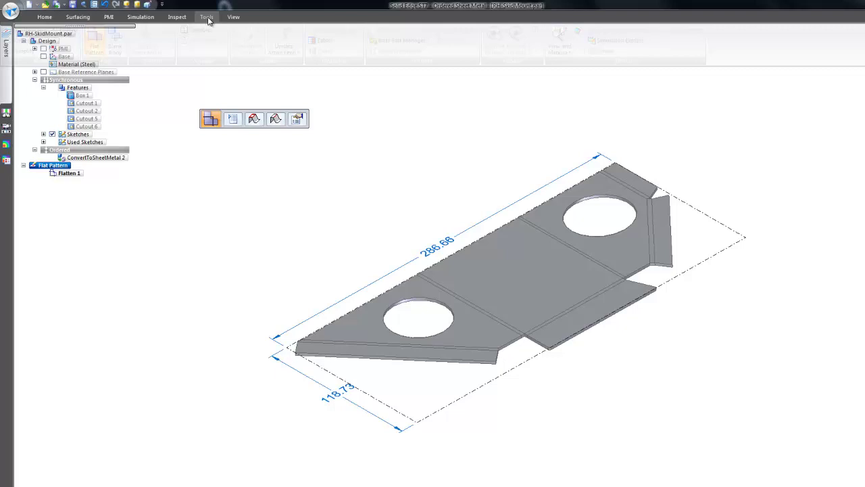
left_click(112, 37)
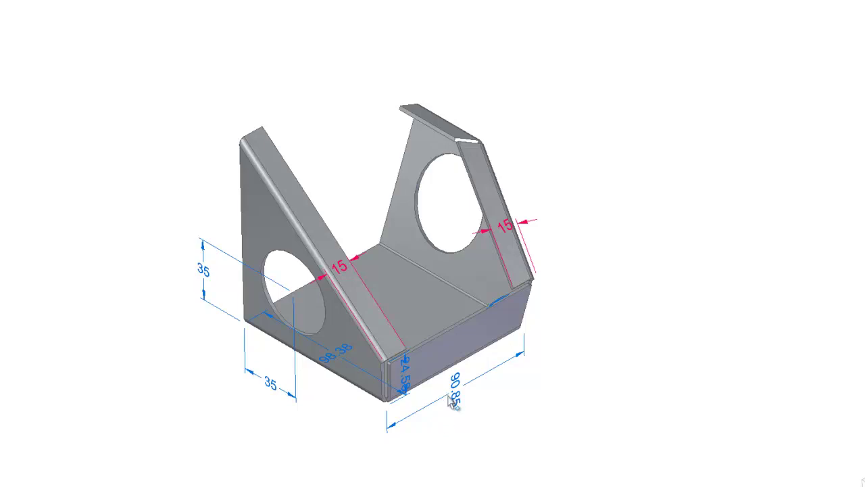
left_click(452, 400)
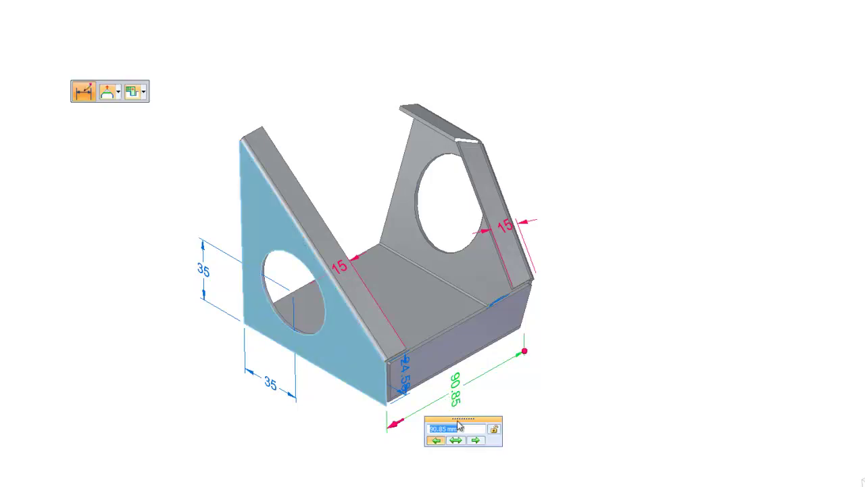
key("Return")
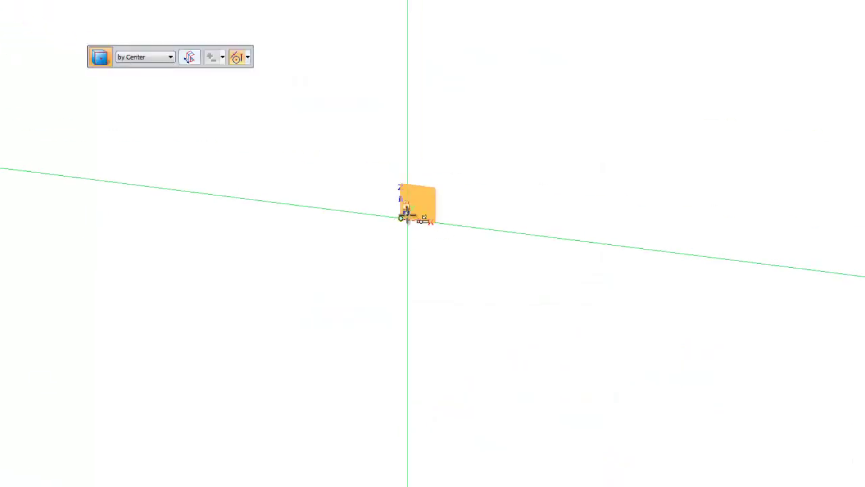
- Create a 200 x 200 x 200 mm box by center at the coordinate origin
left_click(401, 217)
type("200")
key("Tab")
type("200")
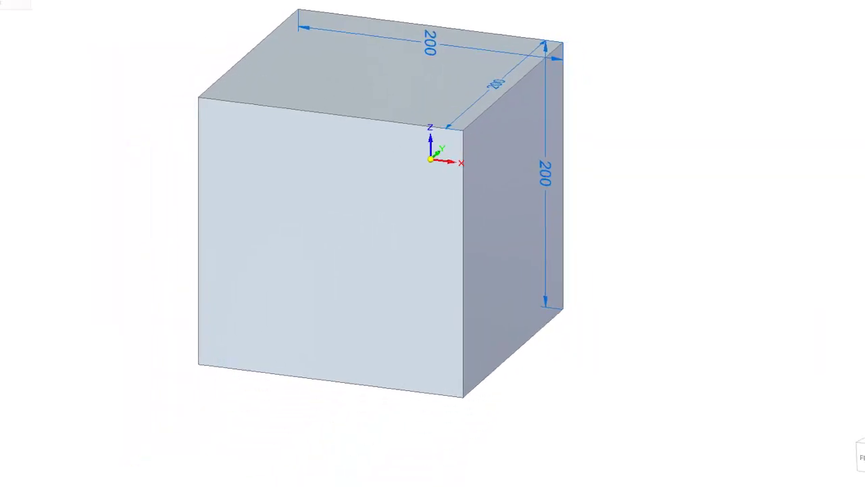
- Sketch a rectangle about 151 mm wide and 152 mm high on the box's front face from its lower-left corner
left_click(14, 4)
left_click(198, 363)
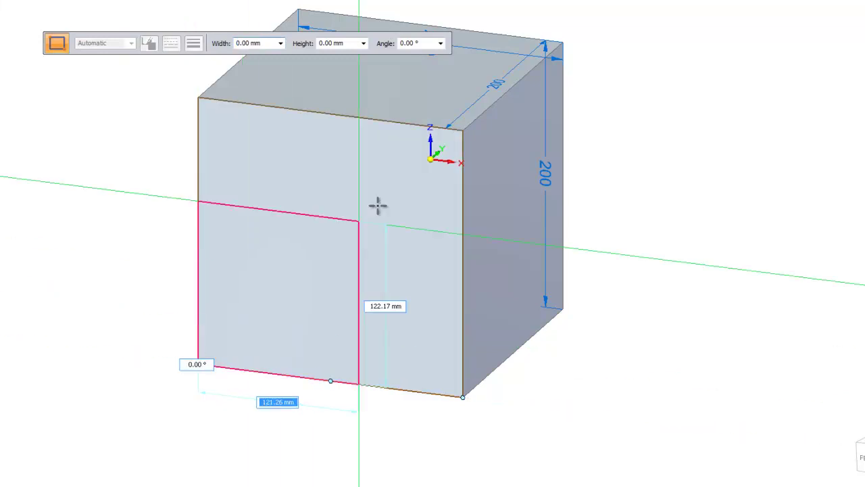
left_click(398, 186)
- Dimension the gap between the rectangle's top line and the front face's top edge as 30 mm
right_click_drag(74, 164, 44, 164)
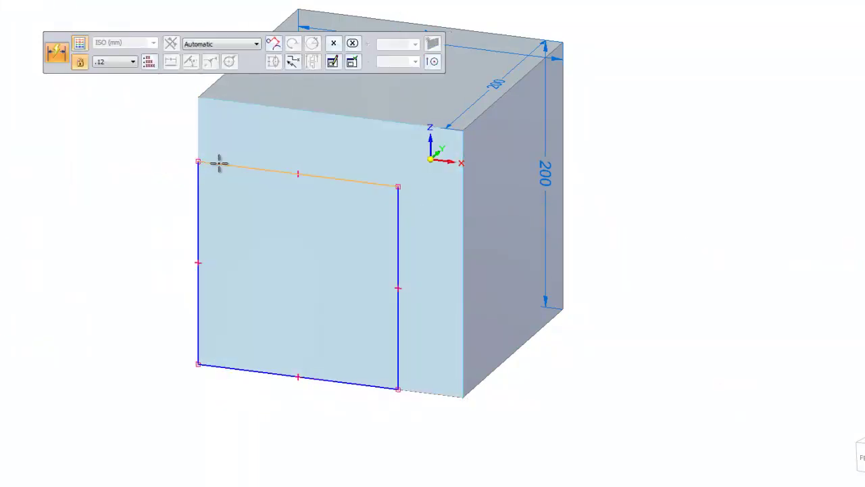
left_click(218, 164)
left_click(225, 91)
left_click(159, 127)
type("3")
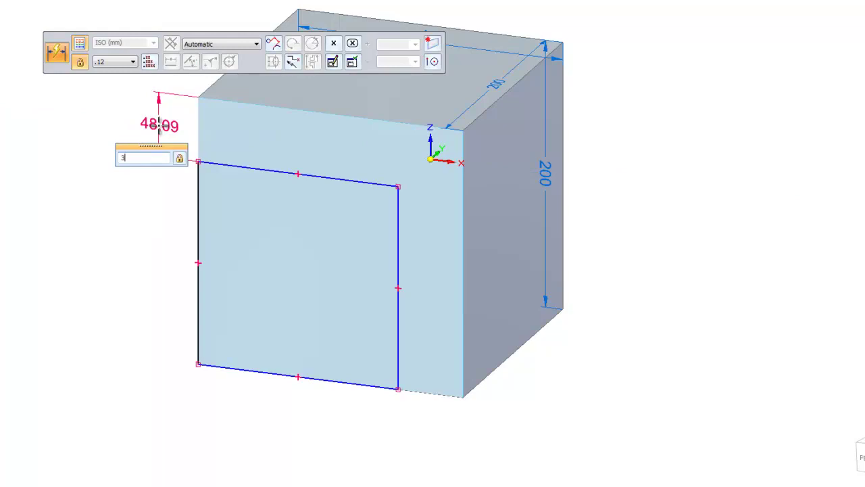
type("0")
key("Return")
- Dimension the gap between the rectangle's right line and the front face's right edge as 55 mm
left_click(398, 349)
left_click(464, 352)
left_click(426, 423)
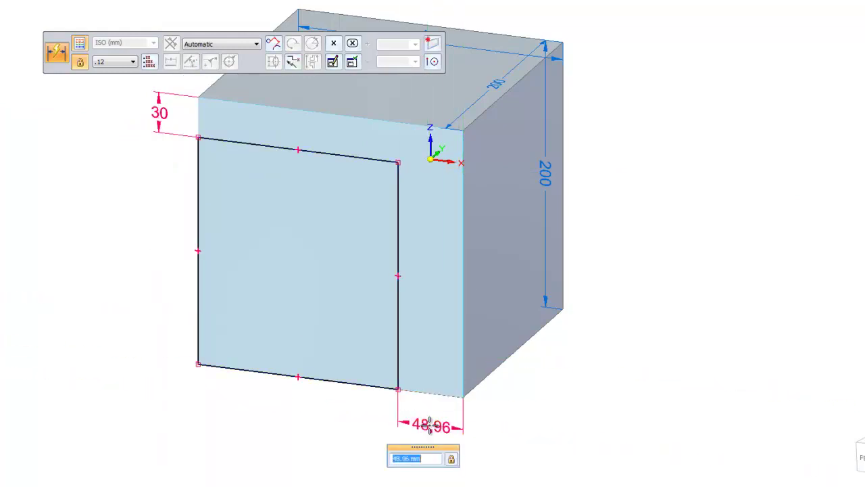
type("55")
key("Return")
key("Escape")
- Extrude the rectangular region outward from the box's front face
left_click(232, 258)
left_click(223, 269)
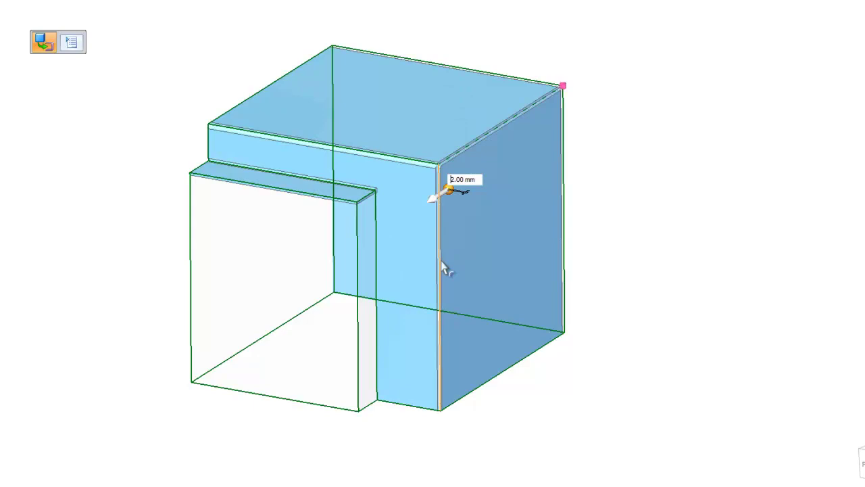
- Pick the front-right vertical edge and the raised block's two right-hand vertical edges for the sheet metal conversion, and accept it
left_click(440, 262)
left_click(376, 269)
left_click(358, 269)
right_click(125, 204)
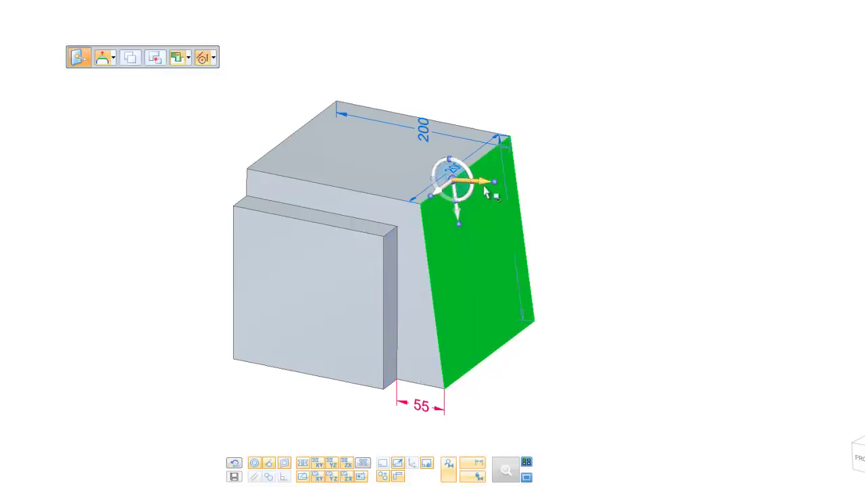
- Adjust the box's slanted right face with the steering wheel
mouse_move(485, 191)
left_mouse_down()
mouse_move(461, 183)
mouse_move(471, 185)
left_mouse_up()
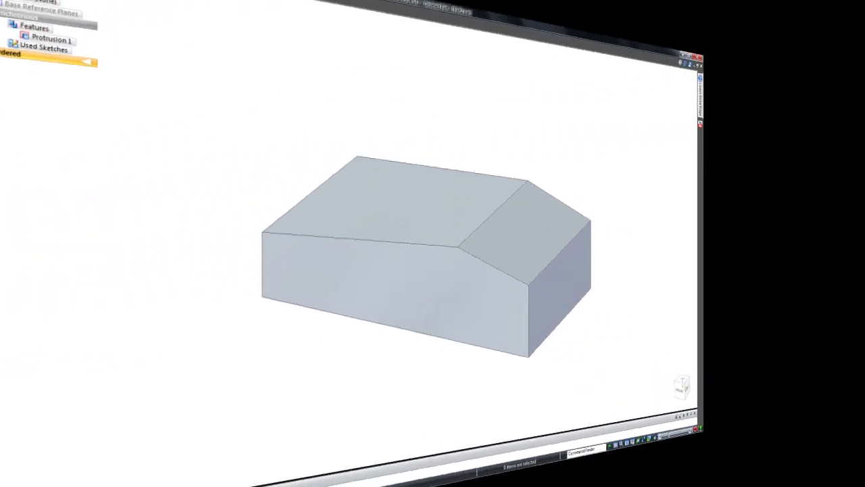
- Start Part to Sheet Metal on the sloped-top part with a 2.00 mm bend radius, 1.00 mm gap and Keep body turned off
left_click(184, 6)
left_click(122, 39)
left_click(161, 63)
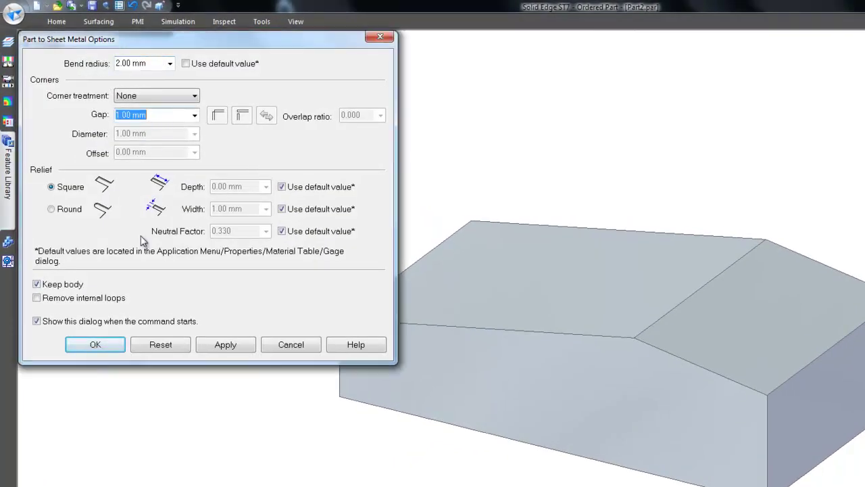
left_click(37, 284)
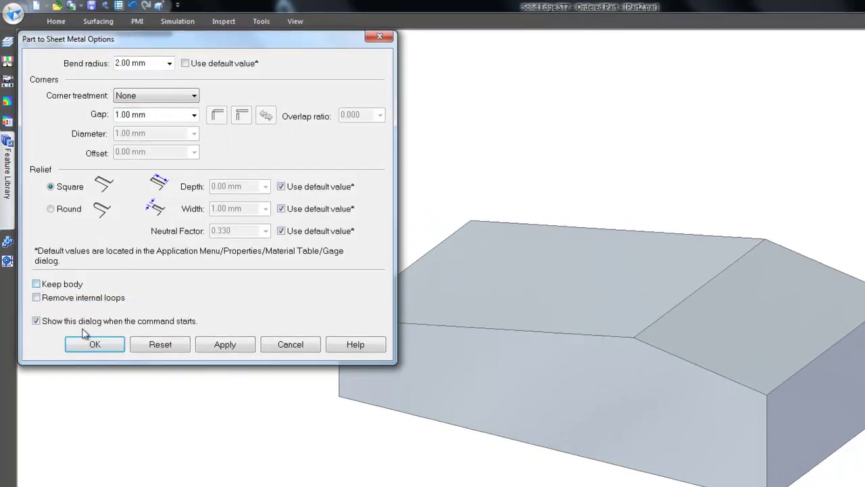
left_click(89, 342)
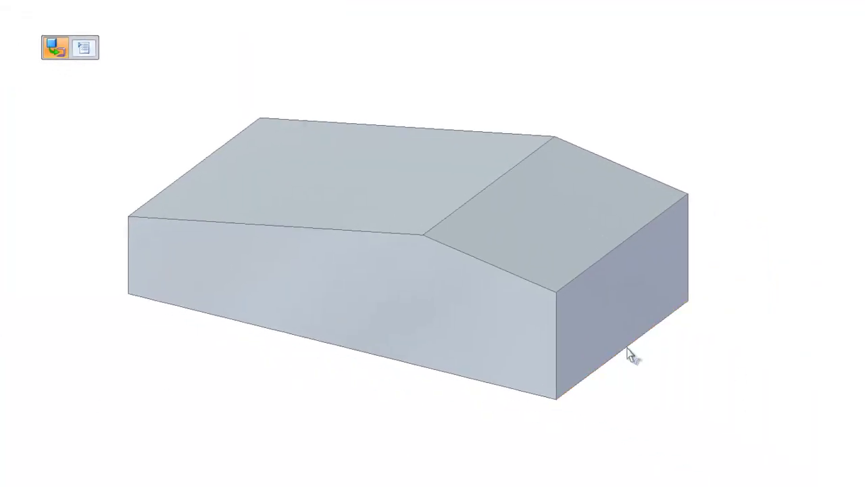
- Convert the sloped-top part to 2.00 mm sheet metal from its bottom face, picking its lower edges, upper right edge and ridge as bends
left_click(632, 357)
key("Return")
left_click(409, 330)
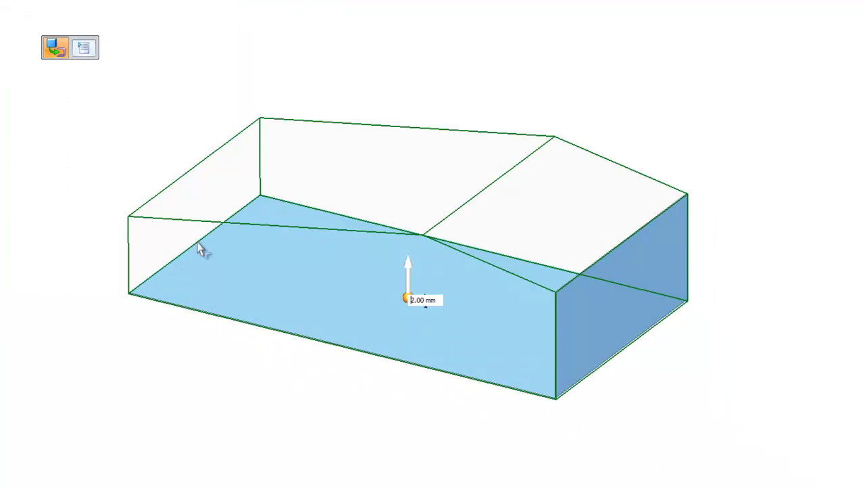
left_click(199, 242)
left_click(628, 228)
left_click(484, 194)
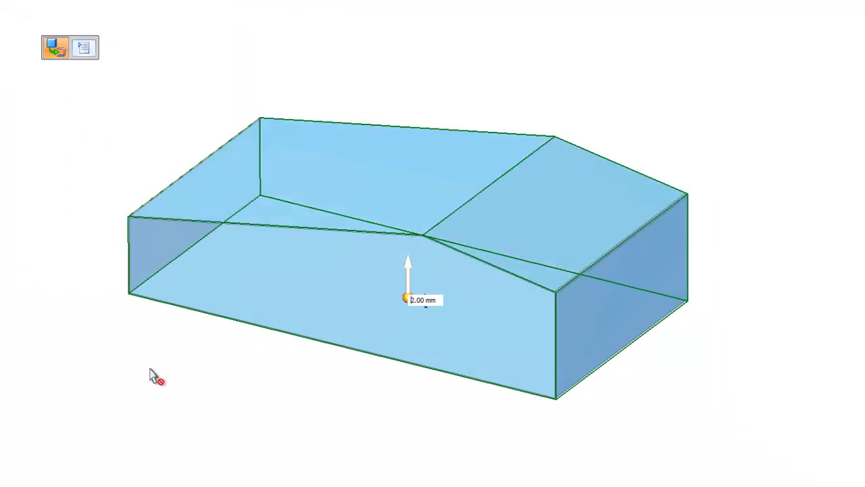
left_click(197, 313)
left_click(351, 217)
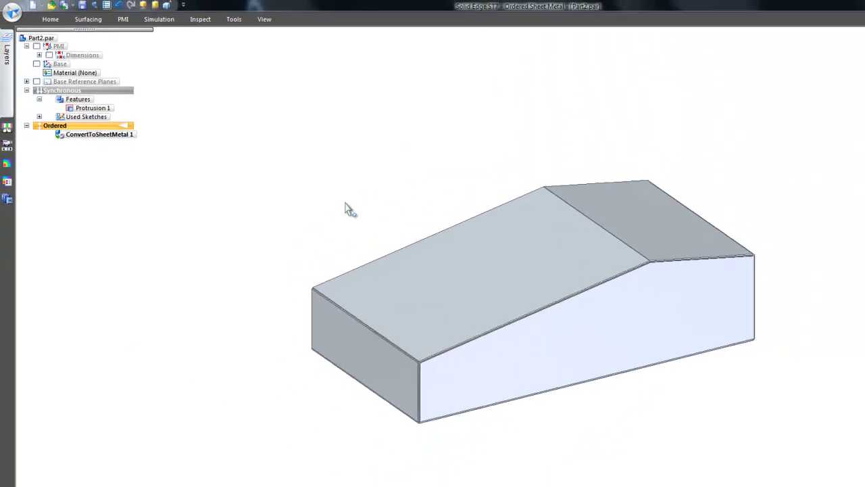
- Flatten the converted sloped-top part into a flat pattern, using its bottom face and a long bottom edge as reference
left_click(237, 21)
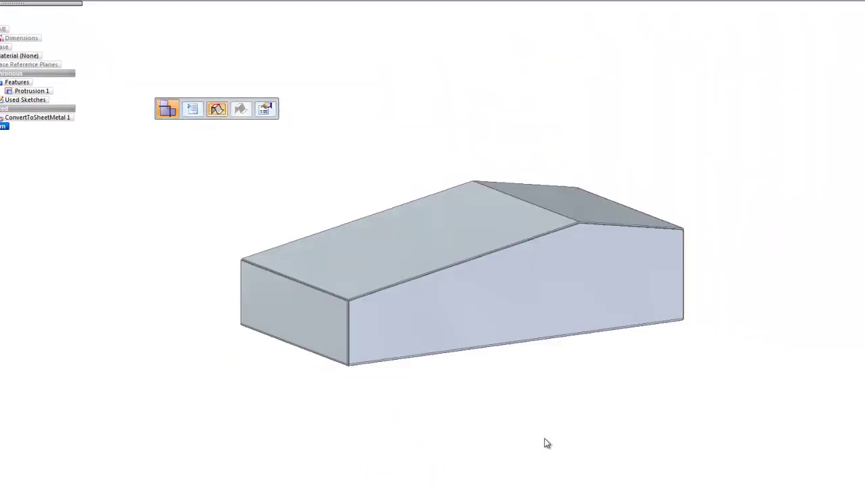
middle_click_drag(545, 442, 417, 310)
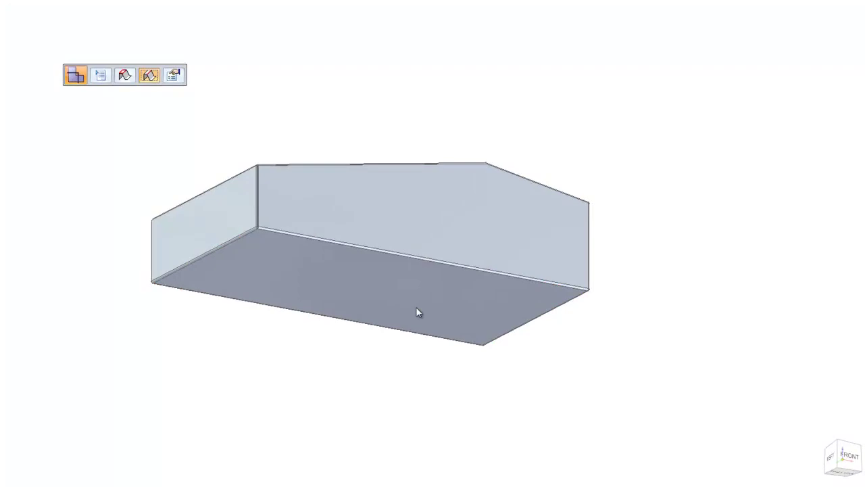
left_click(421, 262)
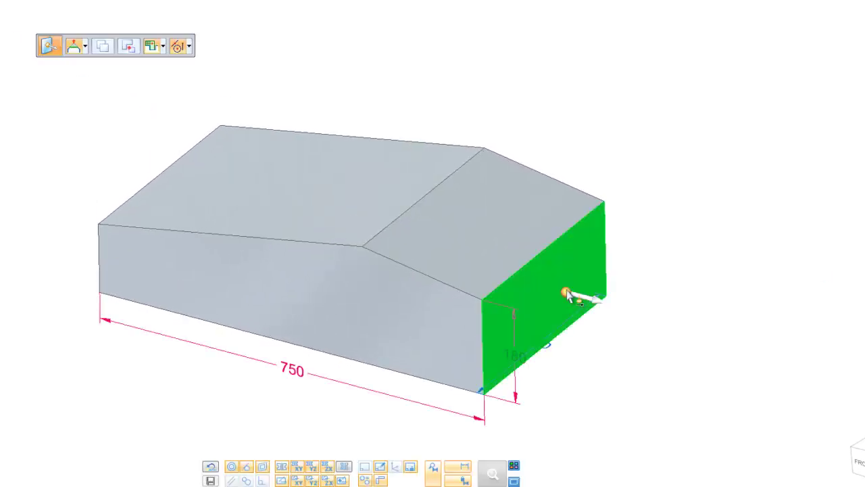
- Adjust the sloped-top solid's right end face with the steering wheel
left_click(571, 336)
left_click(565, 292)
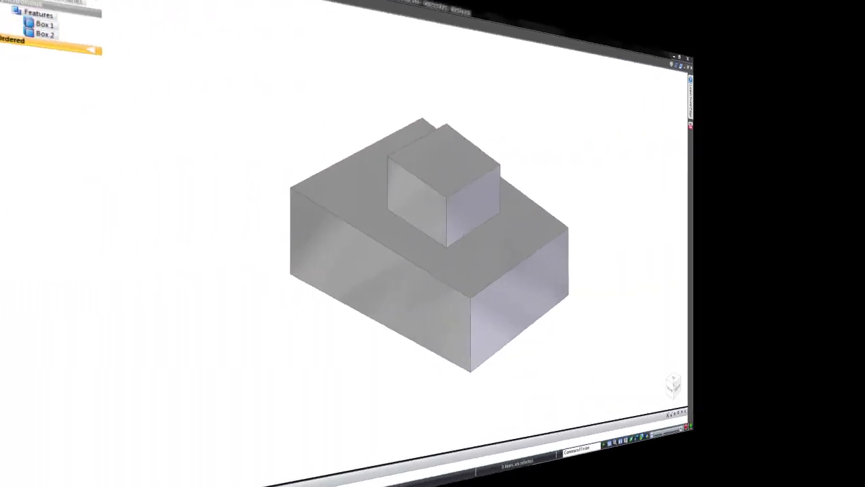
- Convert the stacked-box part to 1.00 mm sheet metal with Part to Sheet Metal, starting from the bottom face and picking the bend edges
left_click(191, 16)
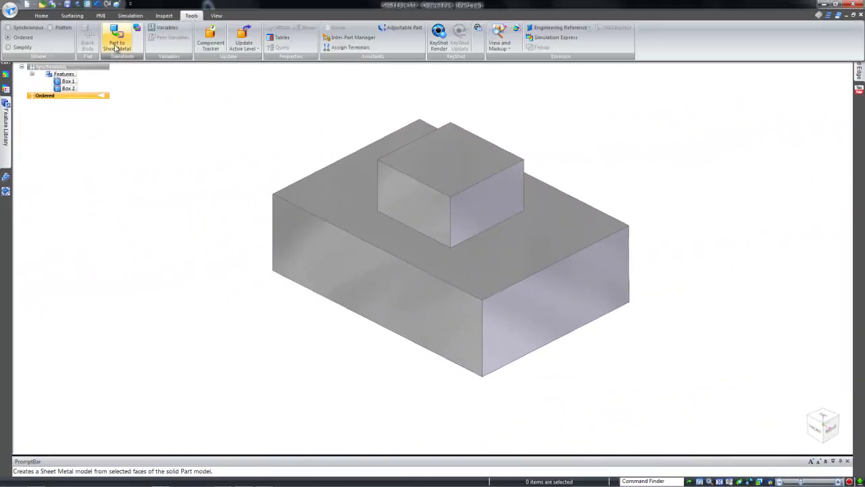
left_click(116, 35)
left_click(70, 252)
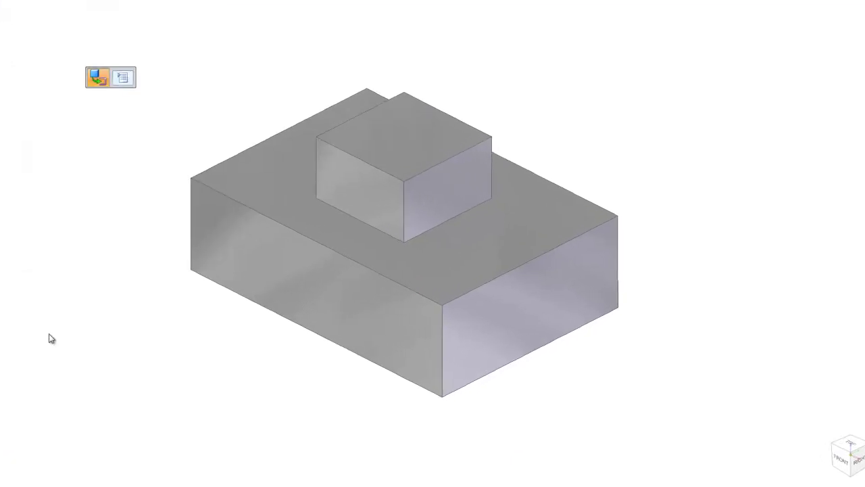
left_click(343, 306)
left_click(221, 254)
left_click(482, 241)
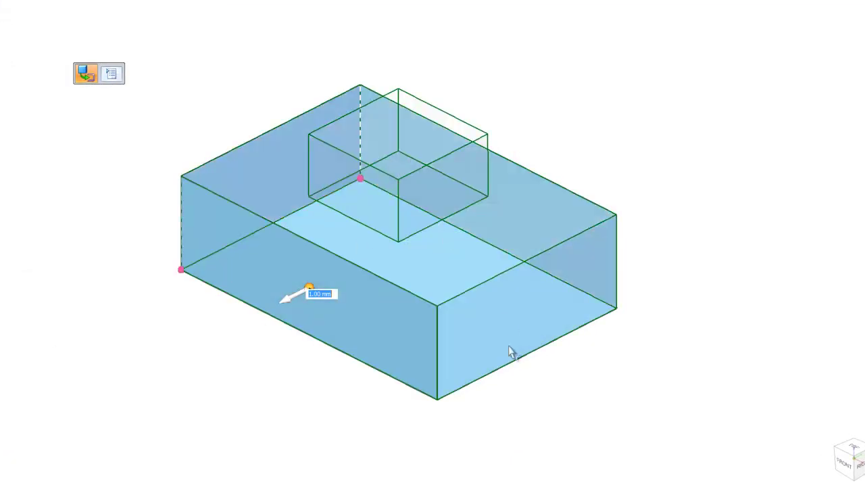
left_click(512, 365)
left_click(377, 103)
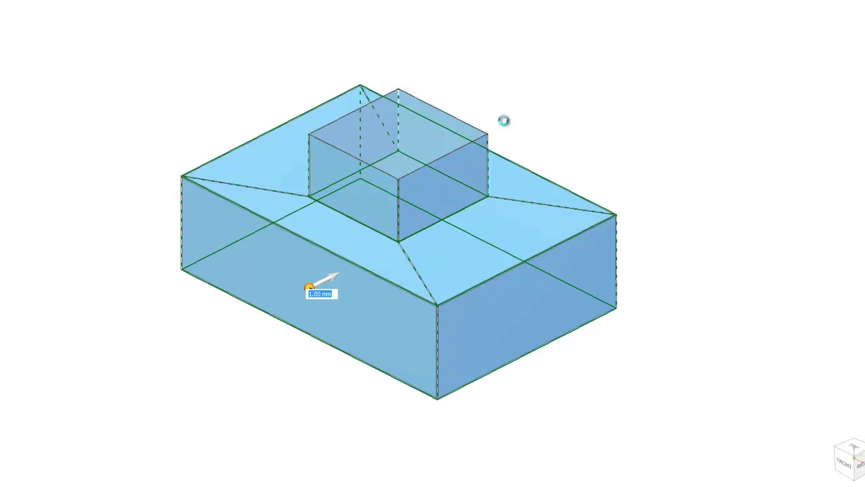
- Flatten the converted stacked-box part into a flat pattern, using its bottom face and a bottom edge as reference
left_click(208, 17)
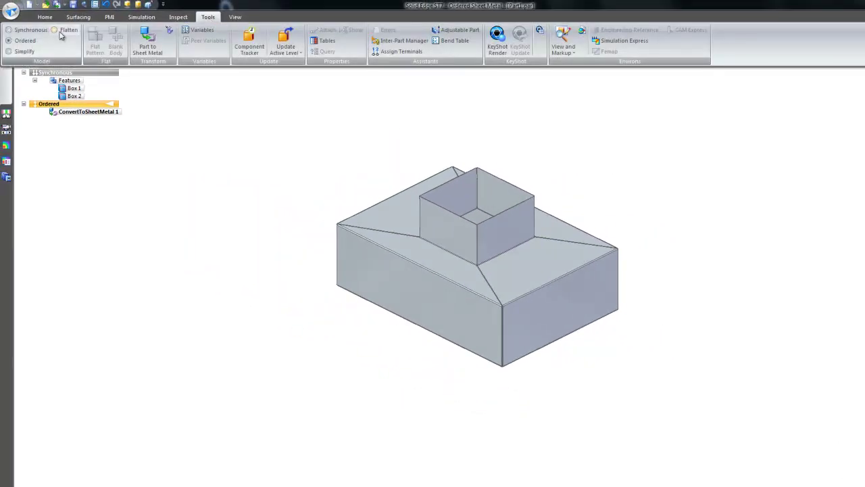
left_click(60, 33)
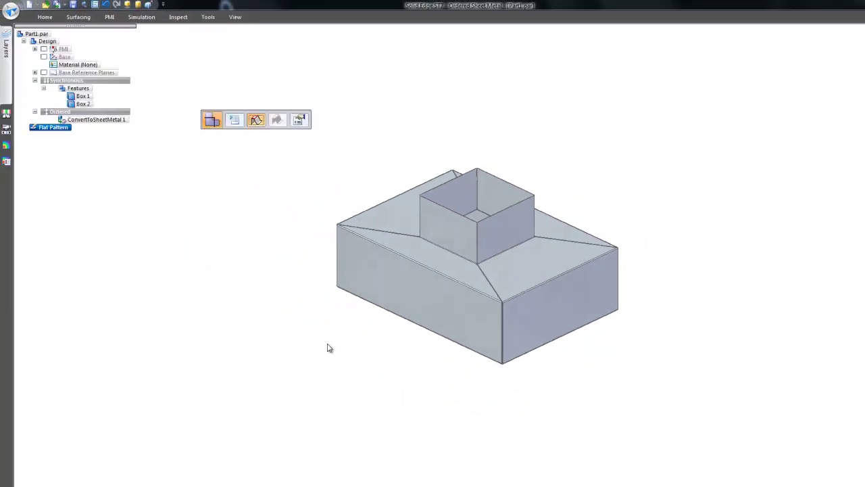
middle_click_drag(327, 347, 407, 311)
left_click(349, 277)
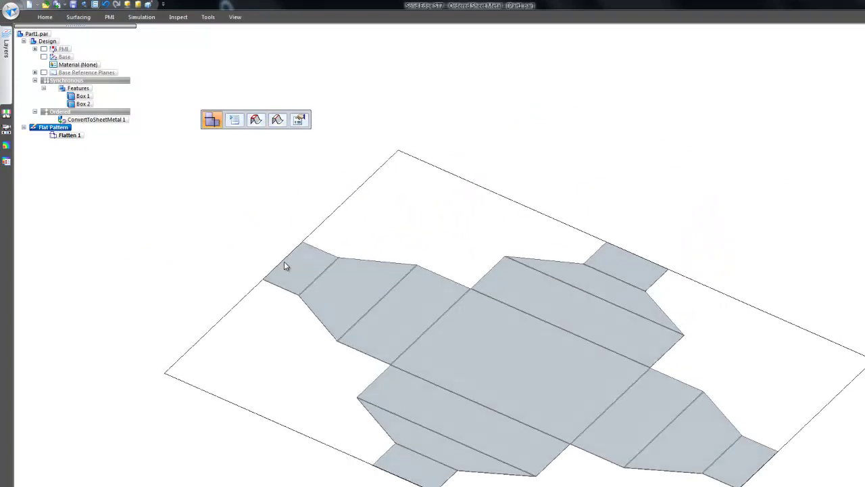
- Return to the synchronous solid and set the lower box's length to 600 mm, moving its right end face
left_click(208, 18)
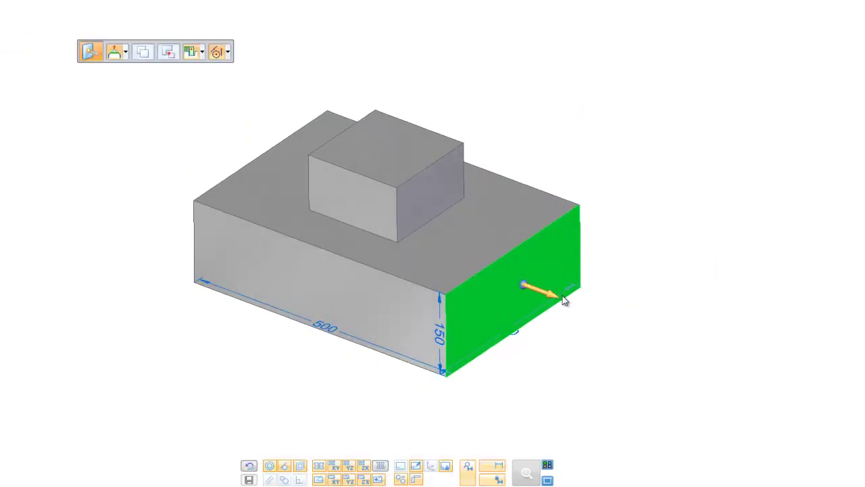
left_click(332, 336)
left_click(332, 361)
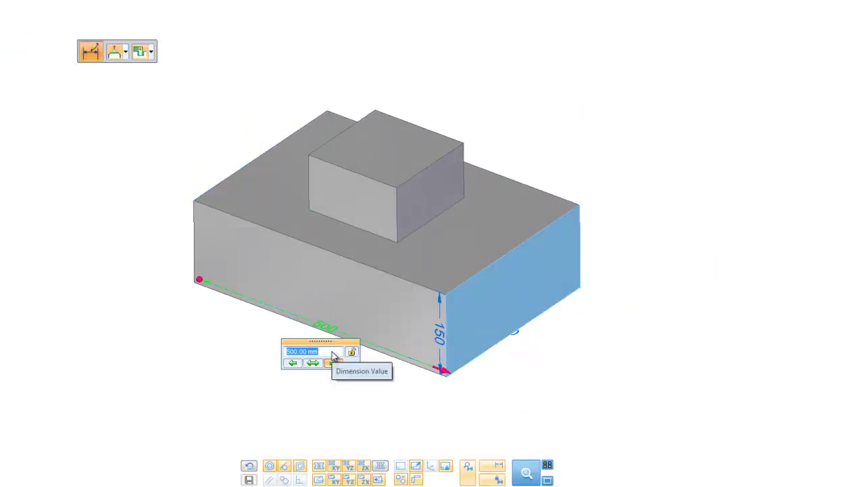
type("600")
key("Return")
- Rotate the lower box's right end face inward by 20° about its bottom edge with the steering wheel
left_click(575, 331)
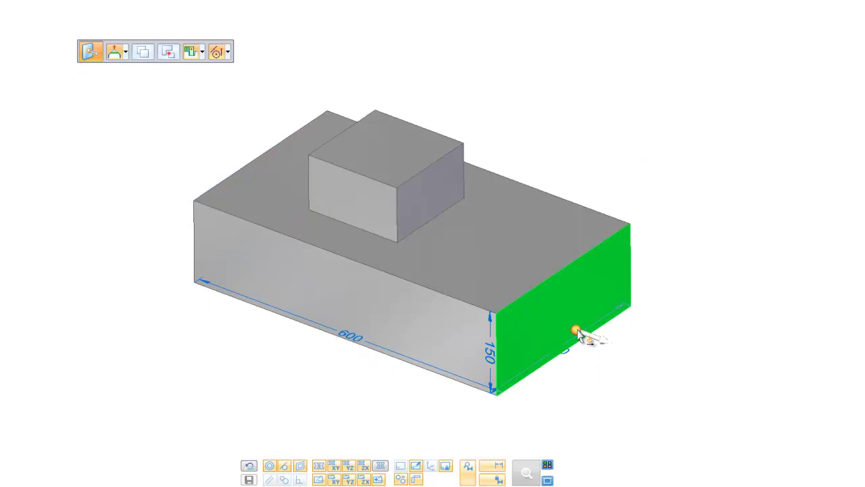
left_click(603, 346)
type("2")
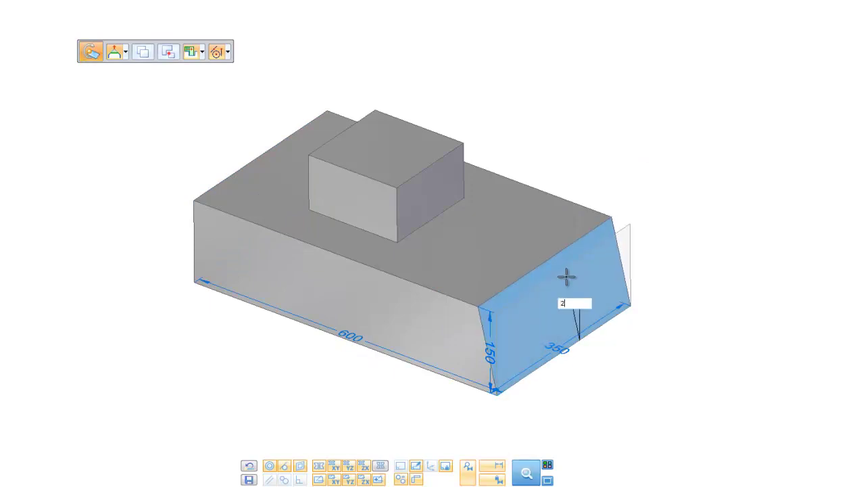
type("0")
key("Return")
- Rotate the lower box's top face upward about its front upper edge with the steering wheel
left_click(470, 240)
left_click_drag(469, 240, 424, 288)
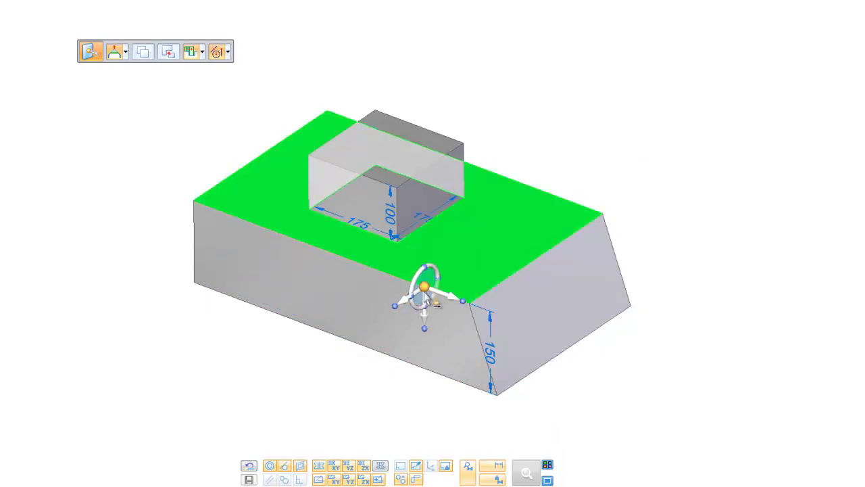
left_click(441, 278)
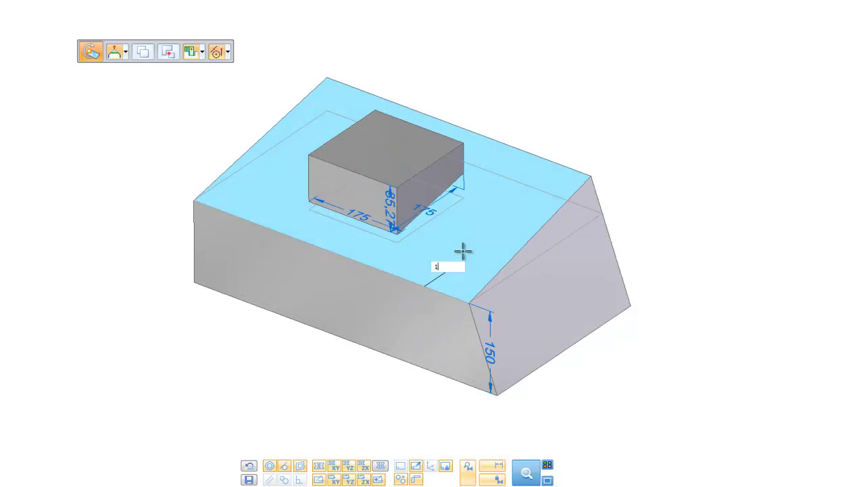